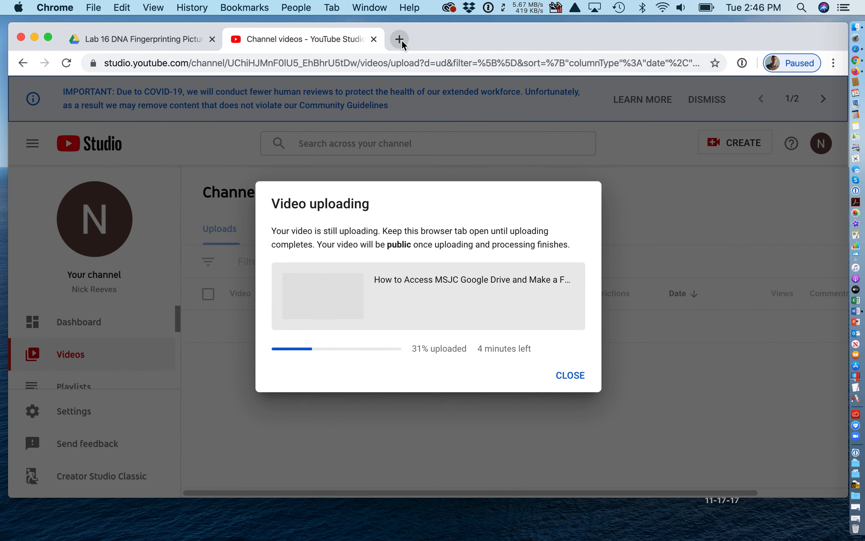
Step: Open a new blank Chrome tab while the YouTube Studio upload keeps running at 31%
left_click(400, 39)
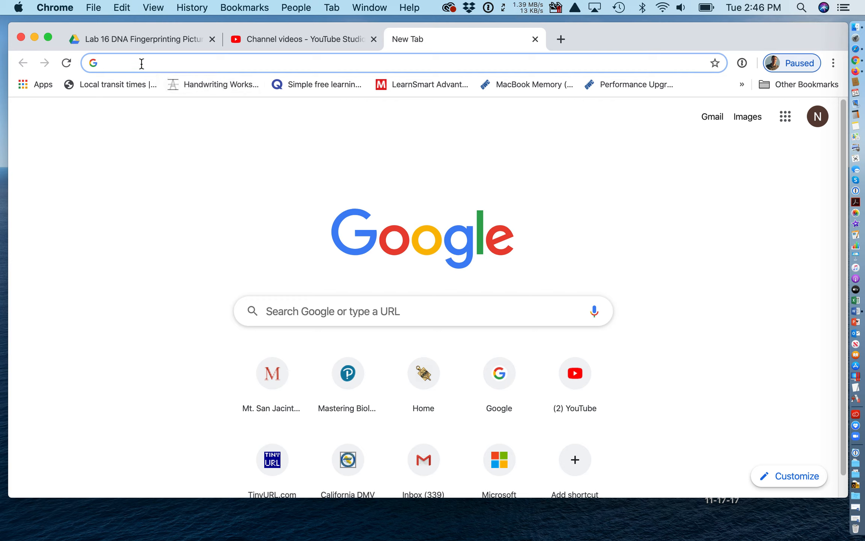
Step: Search for 'office 365', open the Office 365 Login result and start signing in
type("office 365")
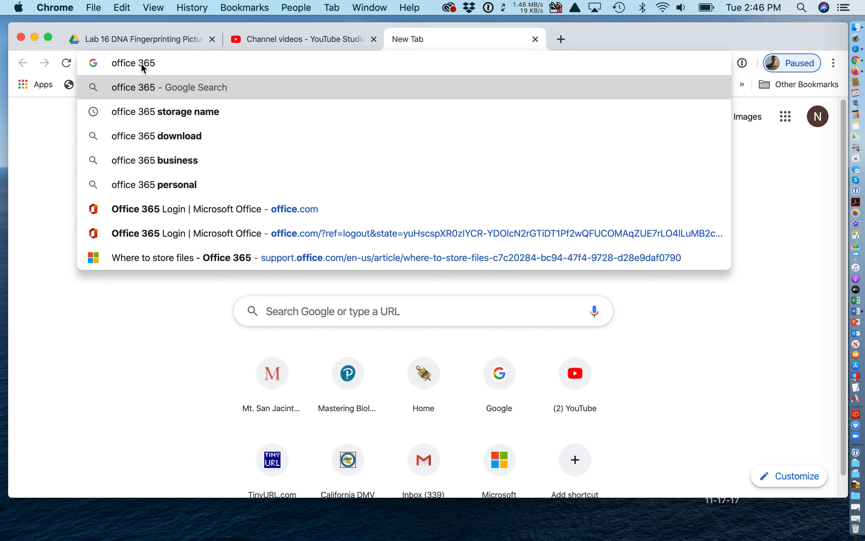
key("Return")
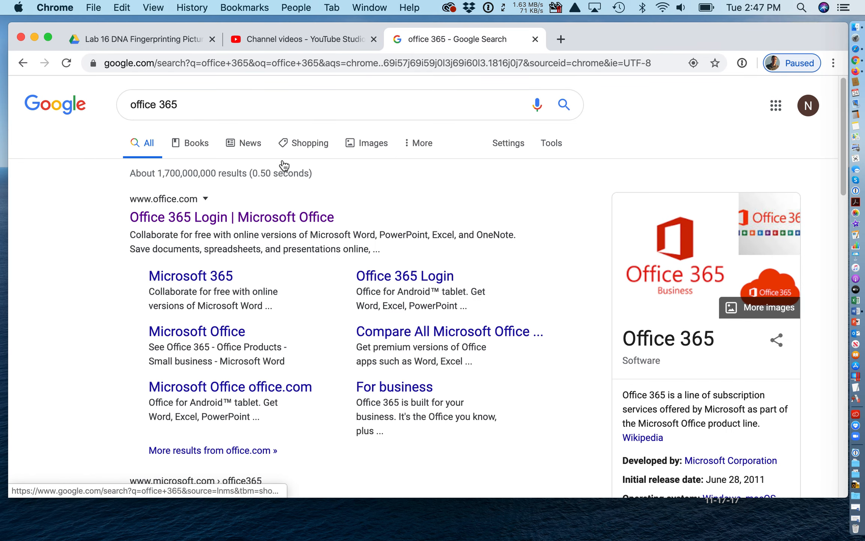
left_click(221, 218)
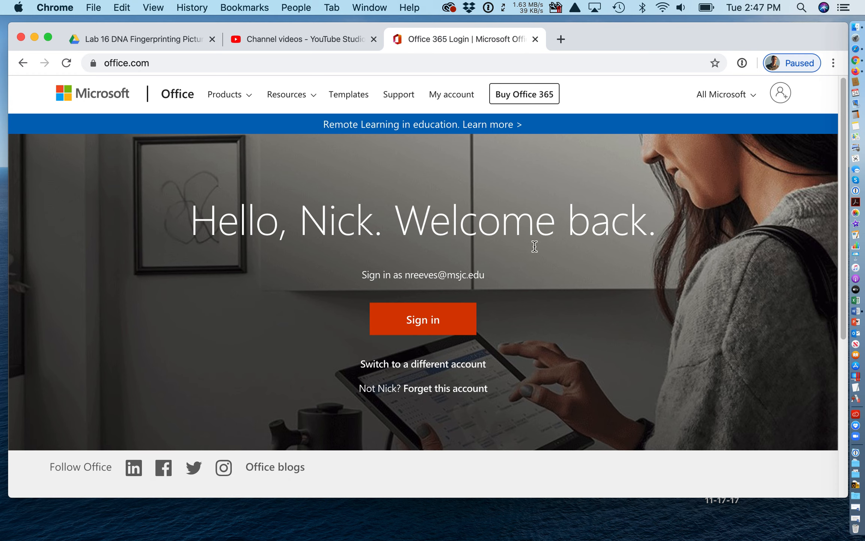
scroll(477, 339, "down", 3)
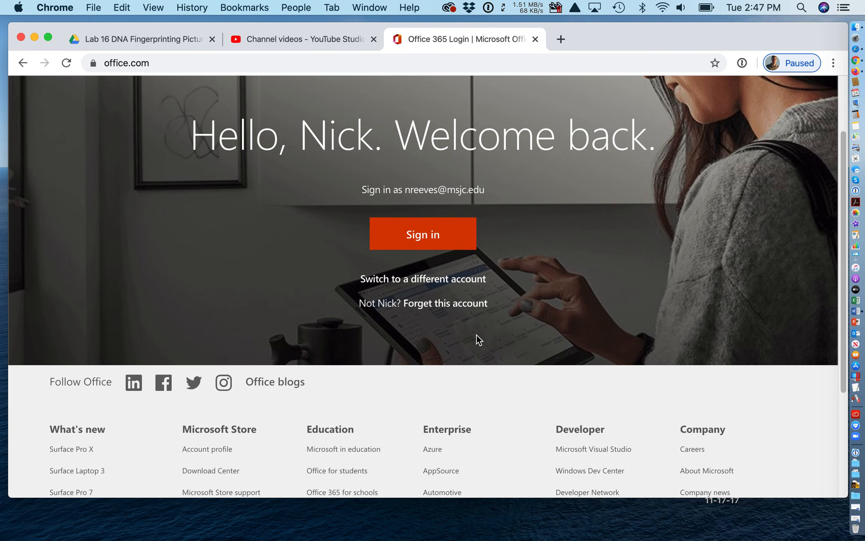
left_click(431, 245)
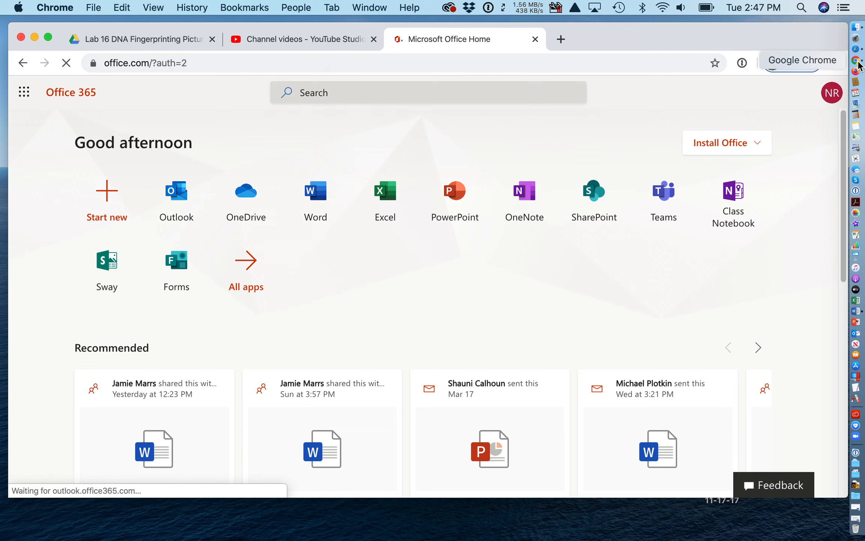
Step: In Safari, load office.com and start the Office sign-in
left_click(857, 49)
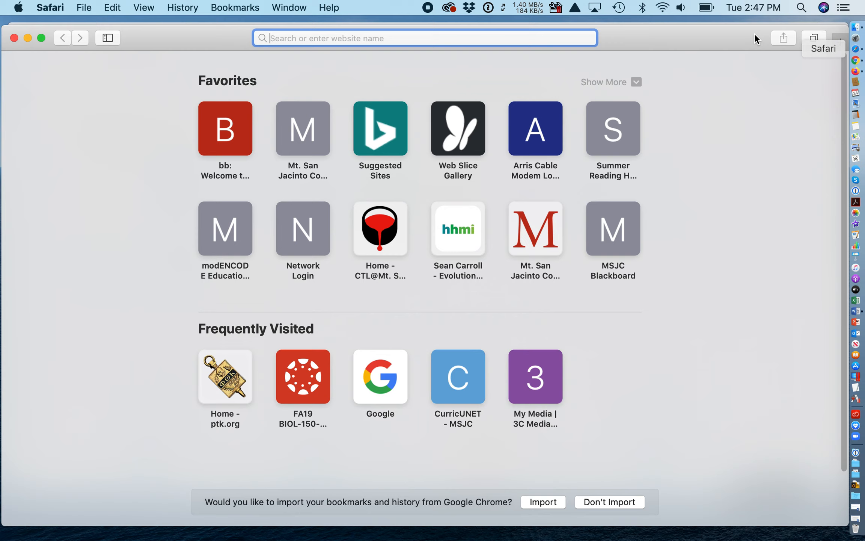
type("o")
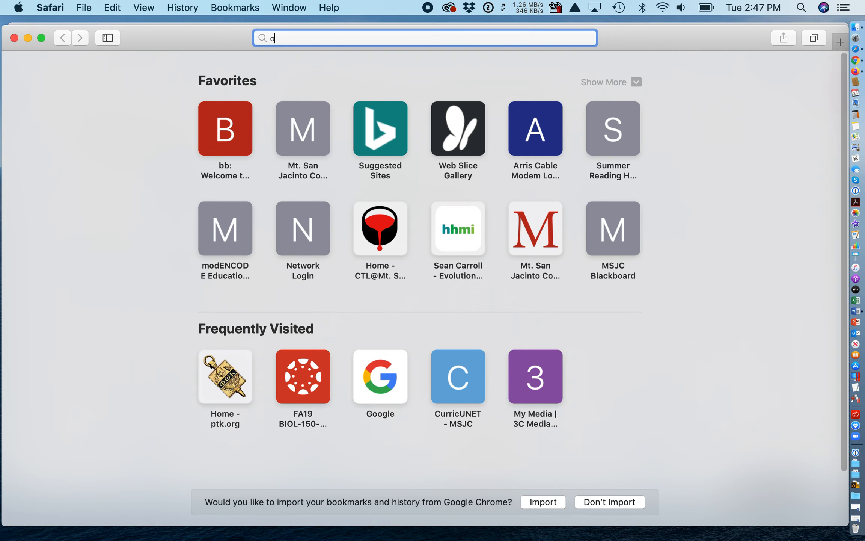
type("ffice.com")
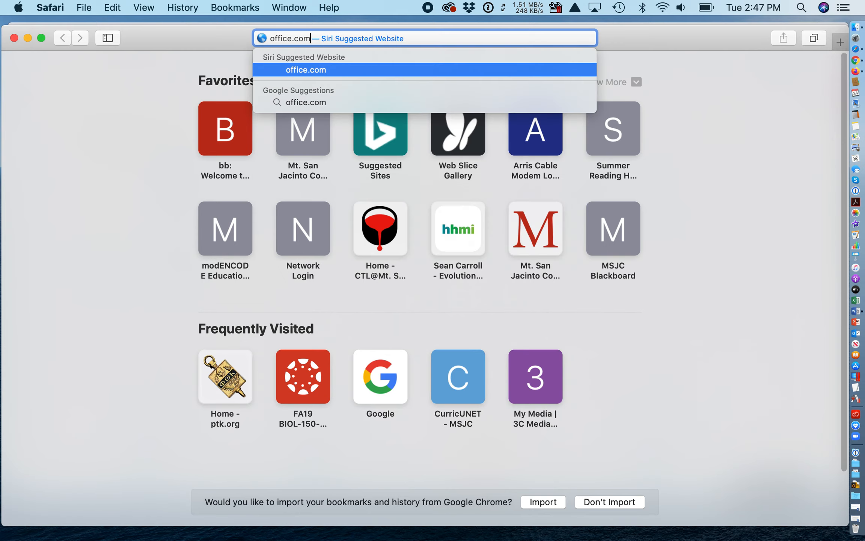
key("Return")
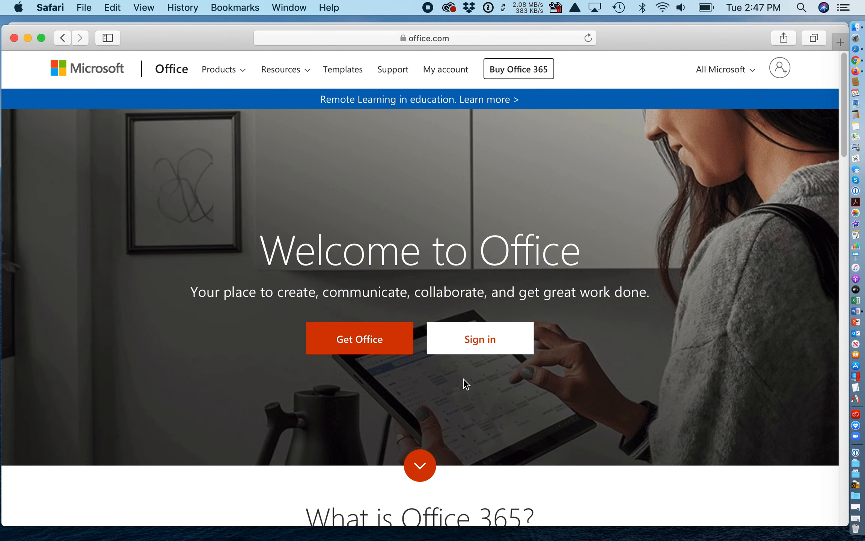
left_click(481, 340)
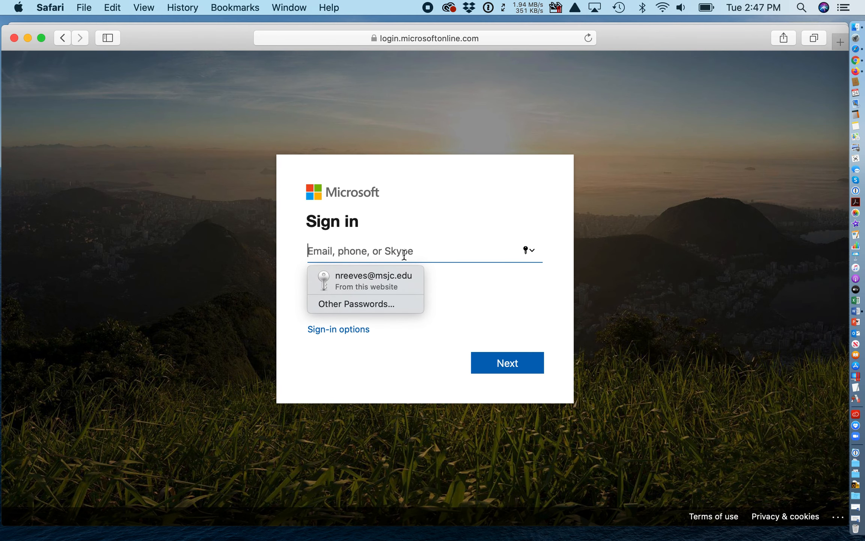
Step: Sign in with the college account email and password, choosing to stay signed in
type("nre")
key("BackSpace")
key("BackSpace")
key("BackSpace")
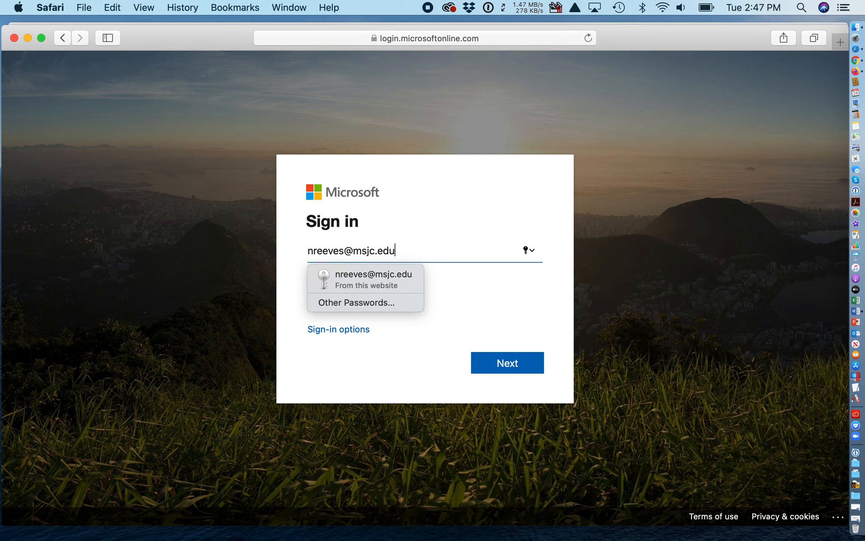
left_click(516, 363)
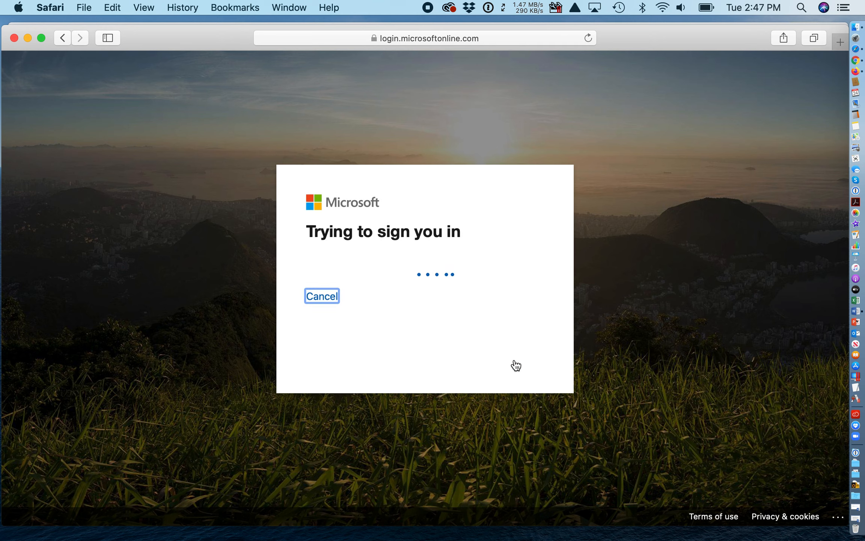
left_click(367, 285)
type("••••")
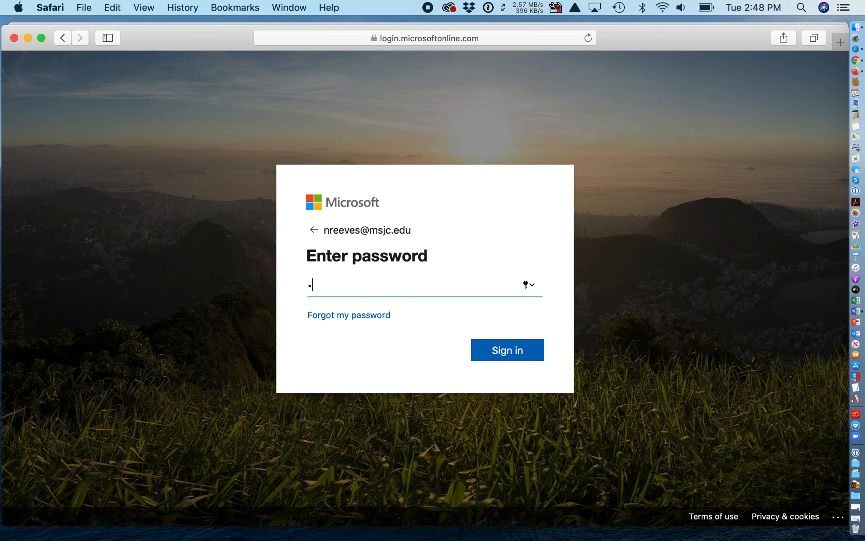
type("••••••")
left_click(509, 351)
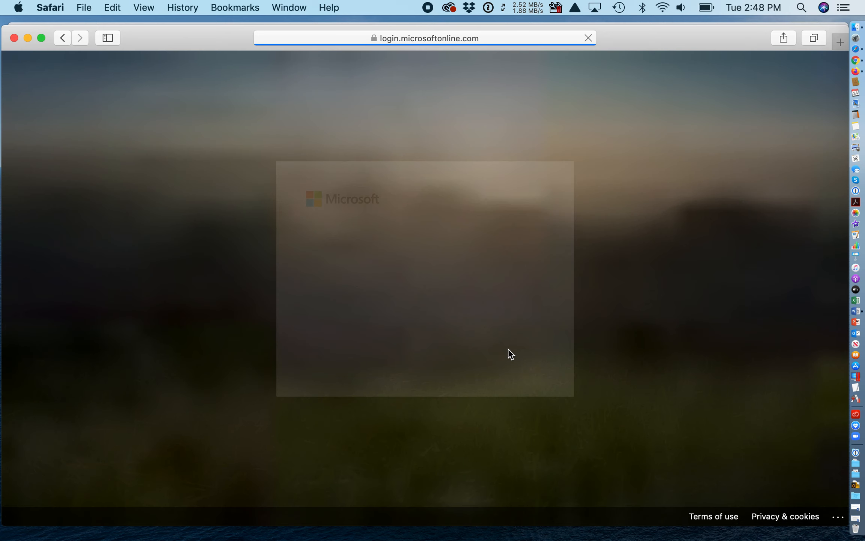
left_click(505, 360)
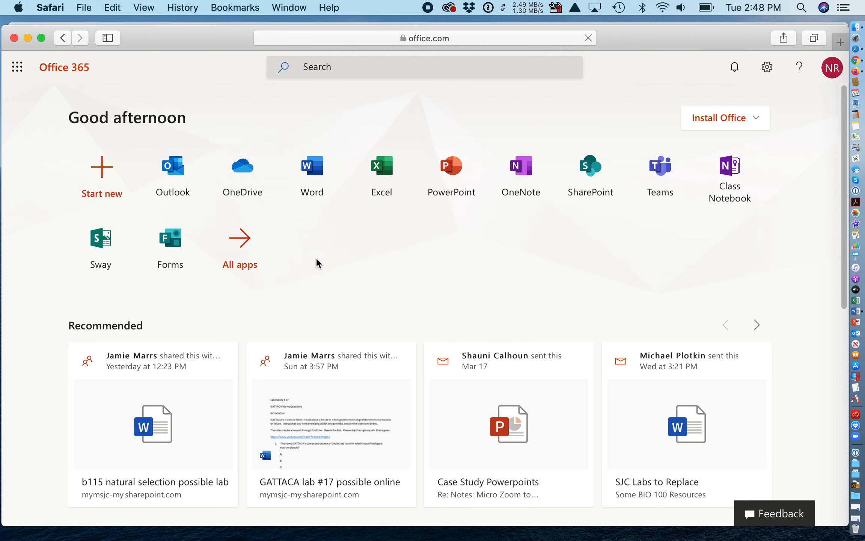
scroll(317, 262, "down", 2)
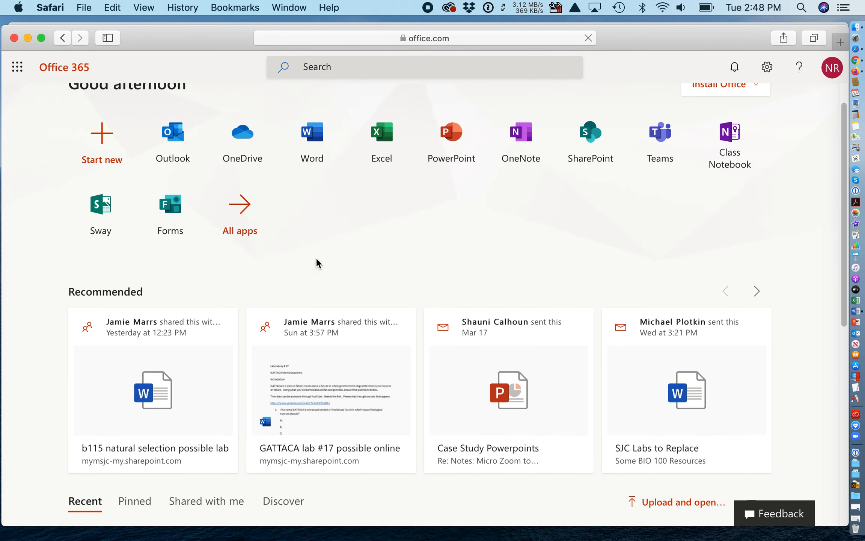
scroll(316, 260, "down", 2)
scroll(316, 260, "down", 8)
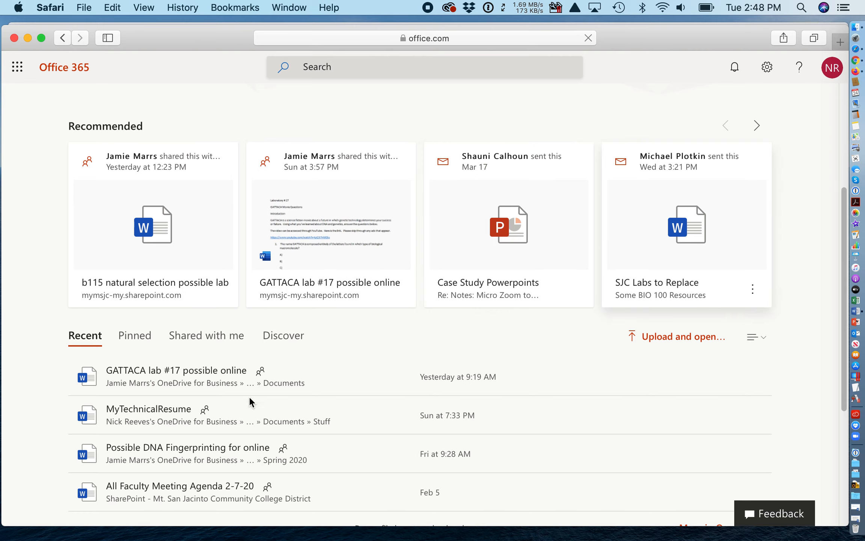
scroll(566, 323, "down", 1)
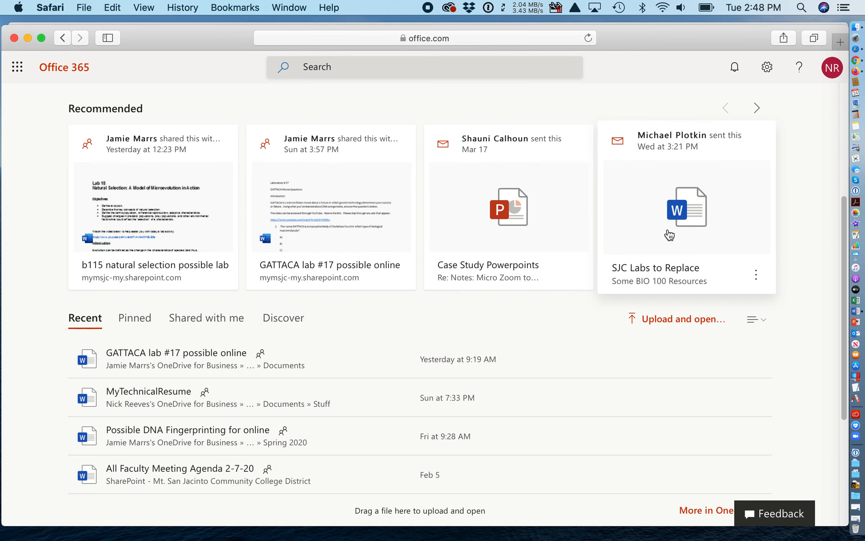
scroll(301, 299, "down", 1)
scroll(302, 299, "down", 9)
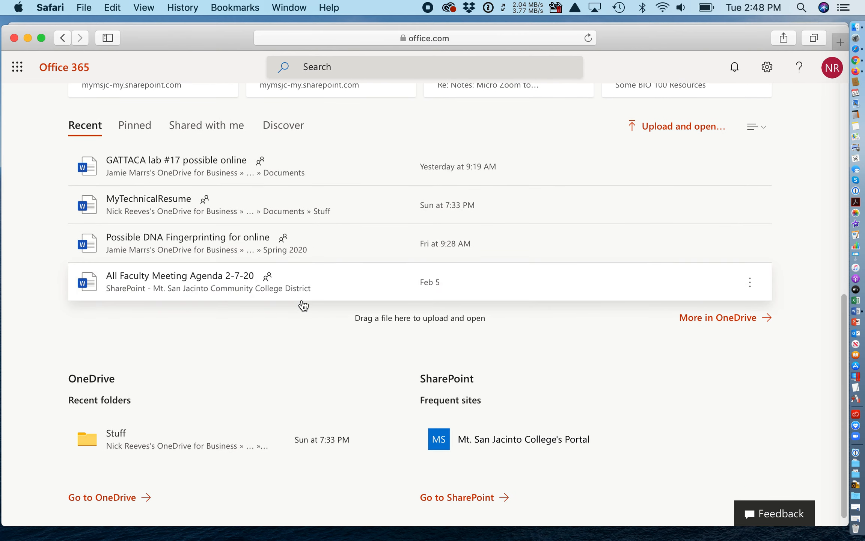
scroll(304, 305, "up", 20)
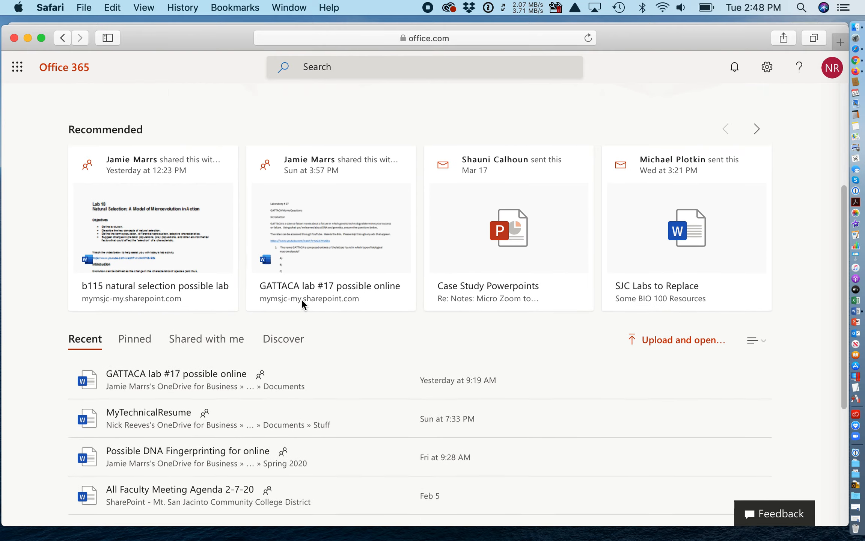
scroll(302, 303, "down", 10)
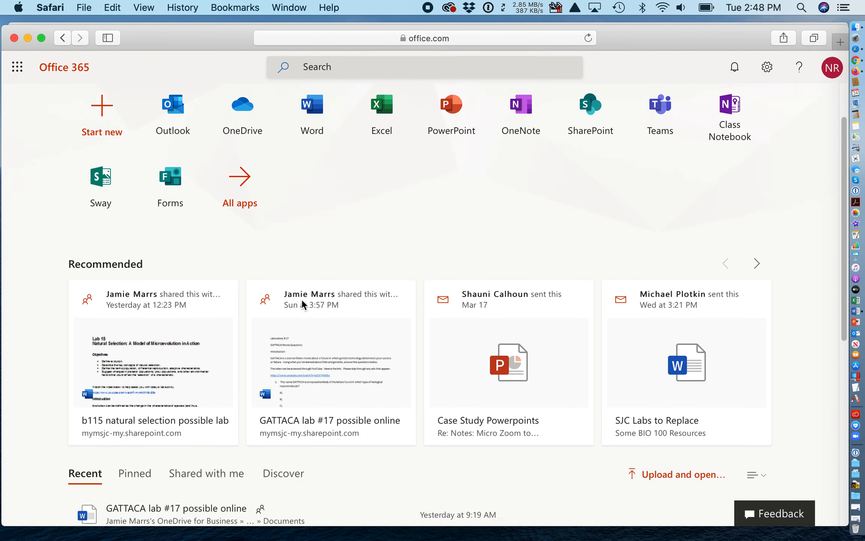
scroll(303, 304, "down", 4)
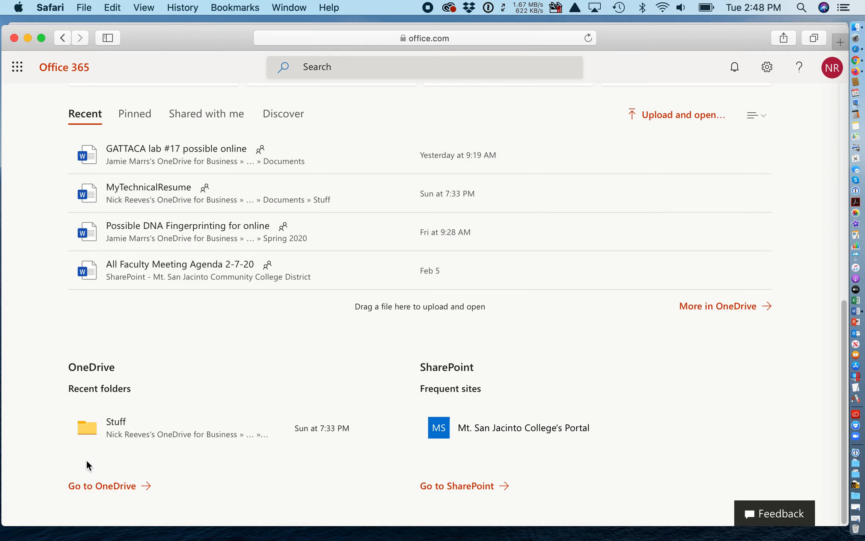
Step: From OneDrive, create a new folder 'Lab 16 DNA Fingerprinting Pictures' and open it
left_click(104, 488)
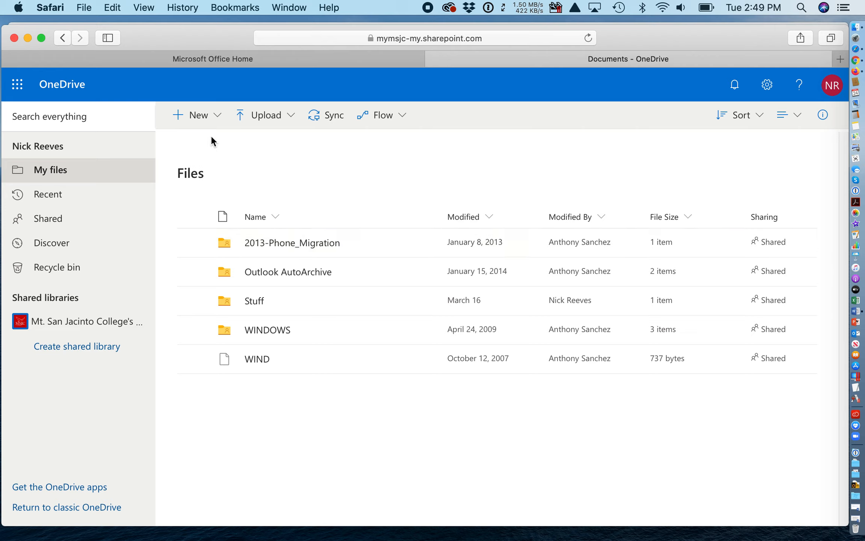
left_click(213, 117)
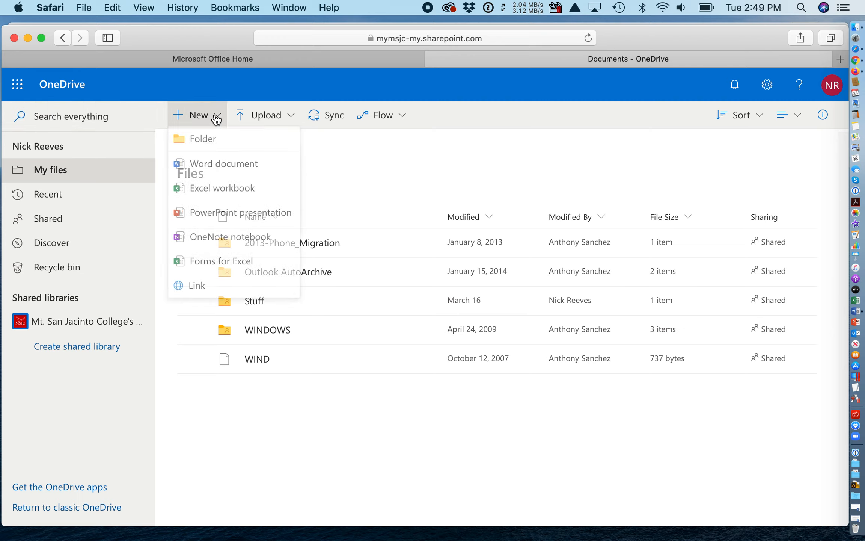
left_click(211, 147)
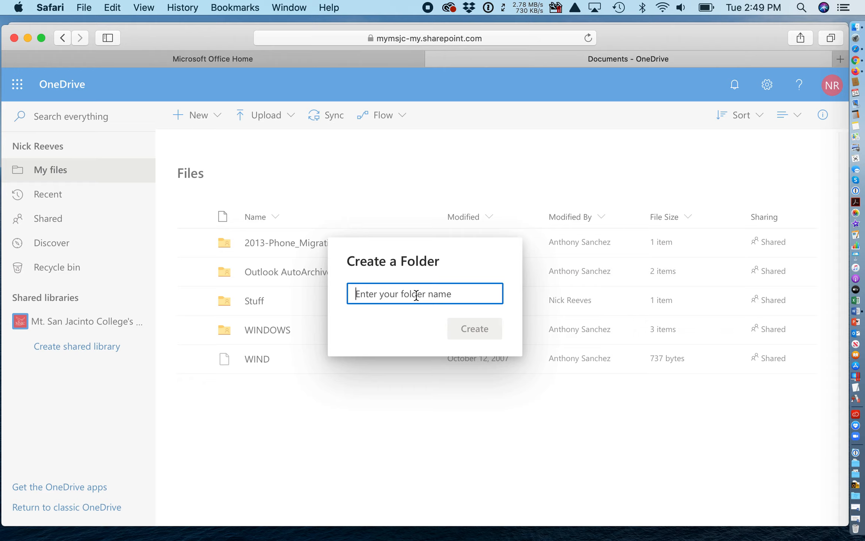
type("Lab 16 DNA Fing")
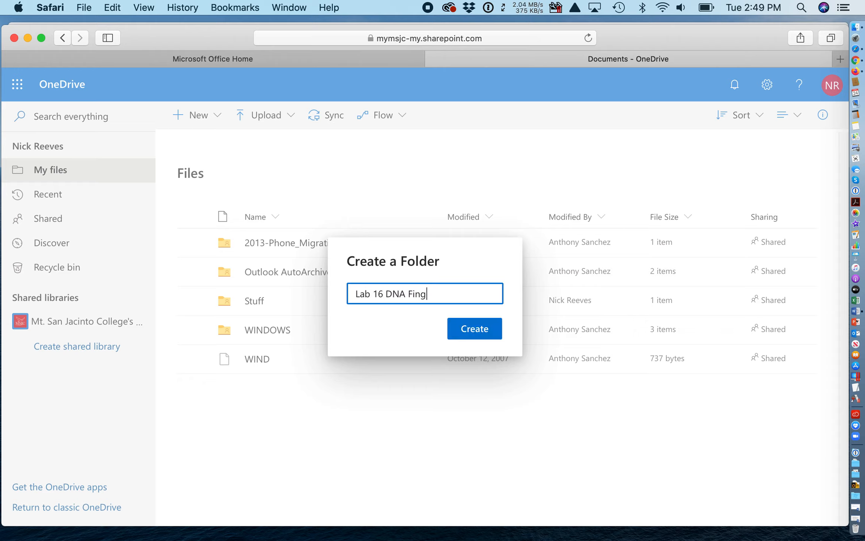
type("erprinting Pictures")
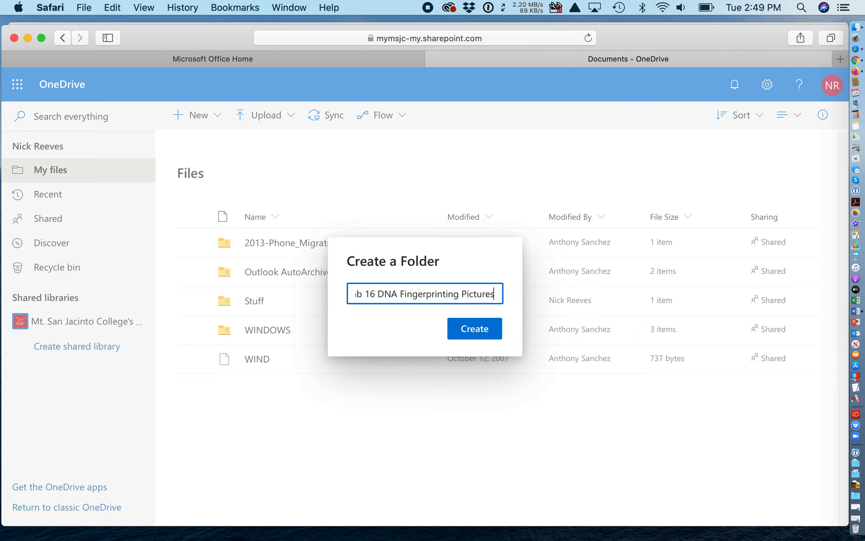
left_click(486, 327)
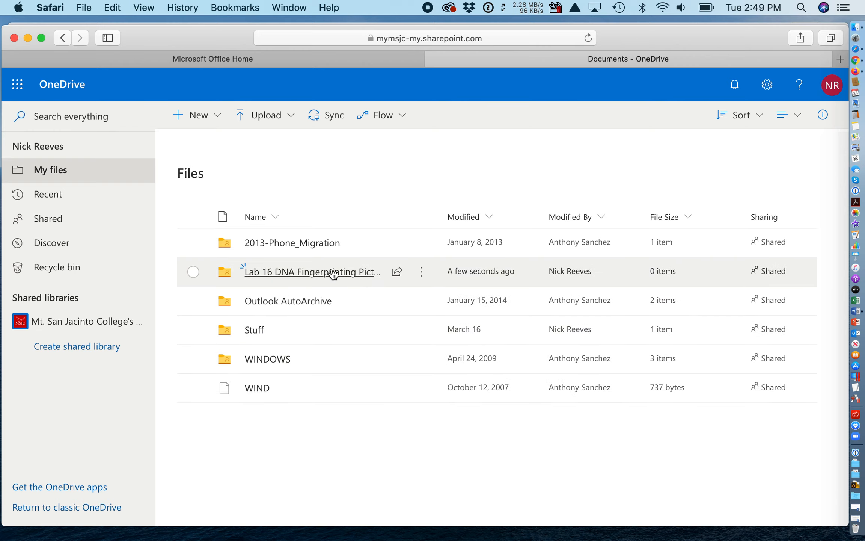
left_click(333, 273)
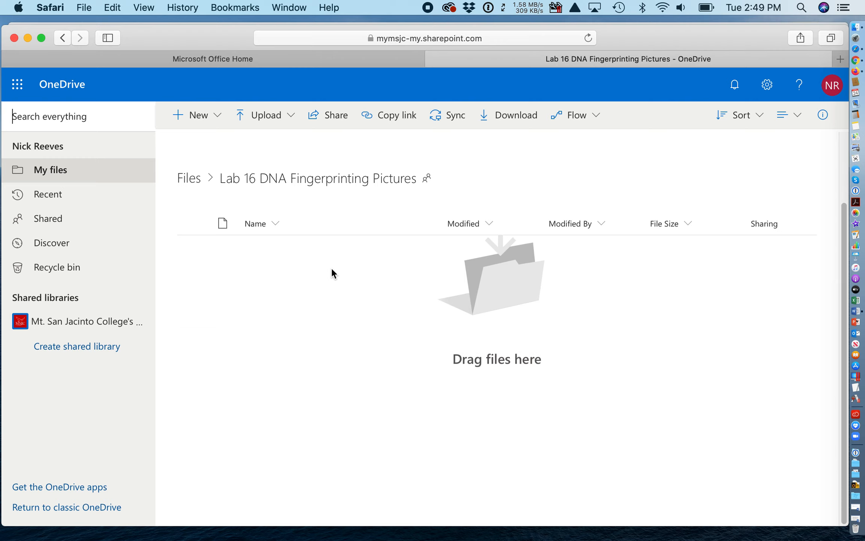
Step: Bring Finder forward, close the extra window and place BIOL 115 Labs beside Safari
key("super+Tab")
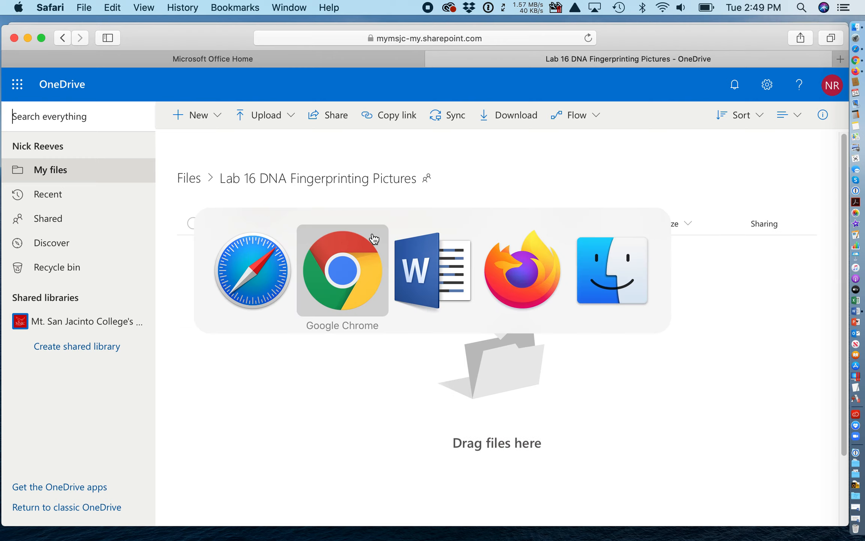
left_click(602, 263)
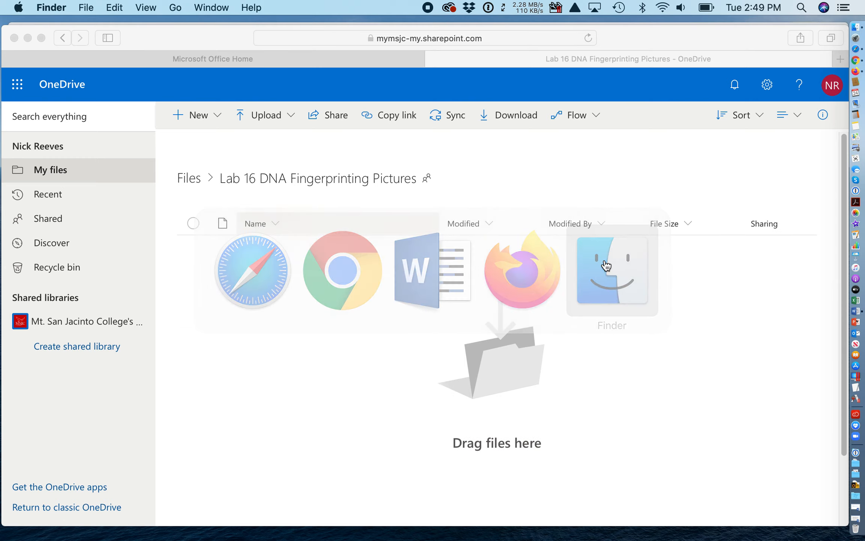
left_click_drag(185, 29, 349, 28)
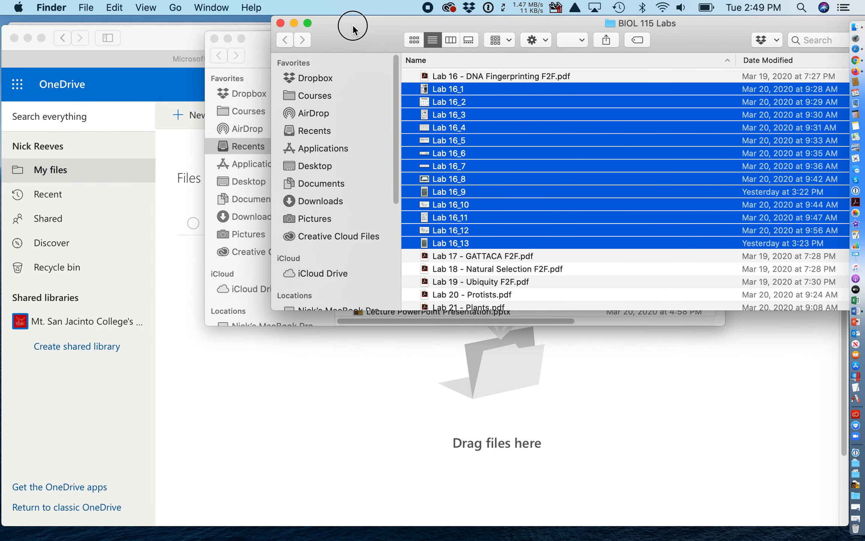
left_click(214, 38)
left_click_drag(371, 24, 585, 26)
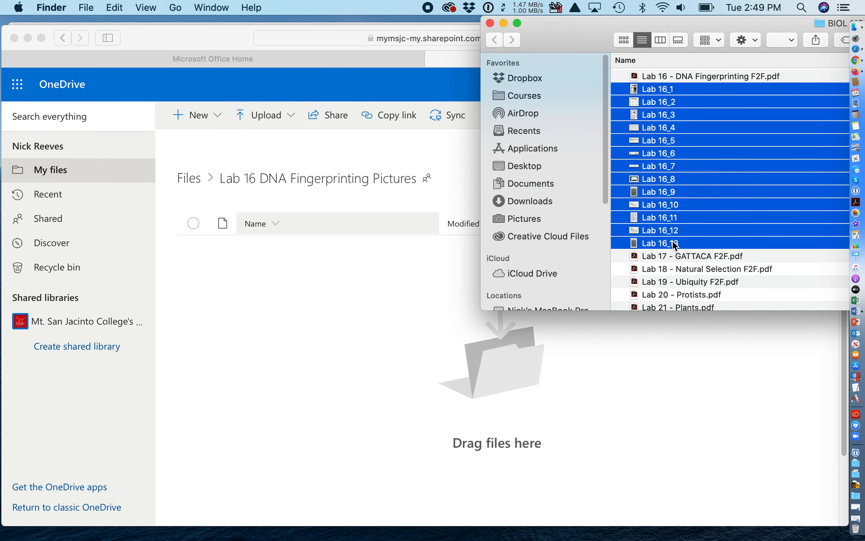
Step: Drag the thirteen Lab 16 PNG images onto the OneDrive folder page to upload them
left_click_drag(672, 240, 378, 414)
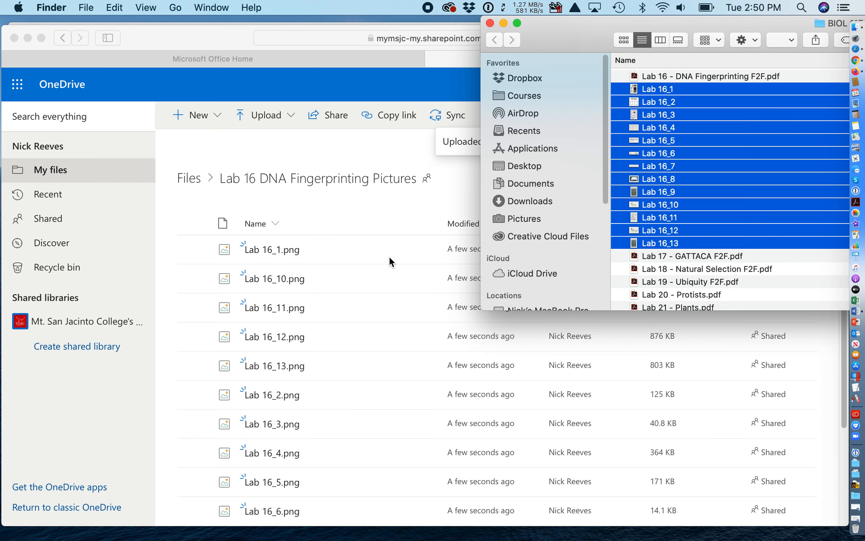
scroll(390, 257, "down", 5)
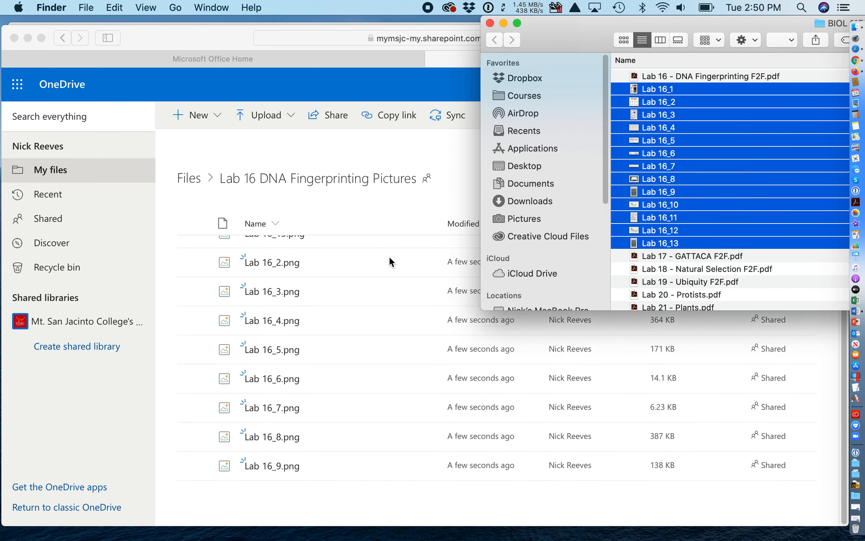
scroll(390, 257, "up", 5)
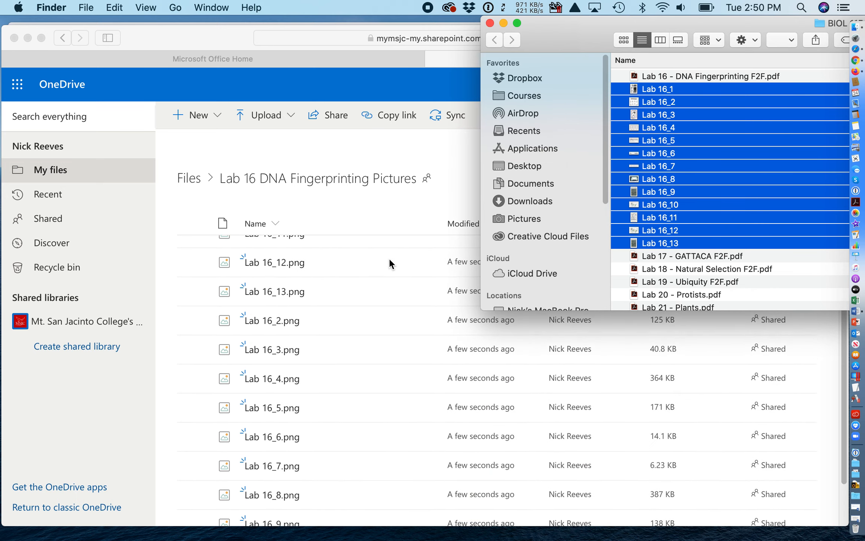
Step: Return from the Lab 16 folder to the top-level OneDrive Files list
left_click(391, 164)
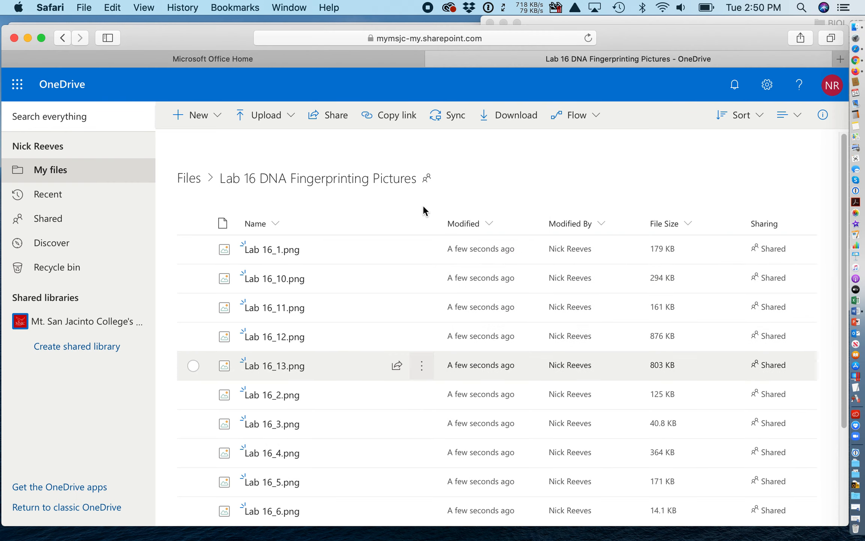
scroll(423, 210, "down", 1)
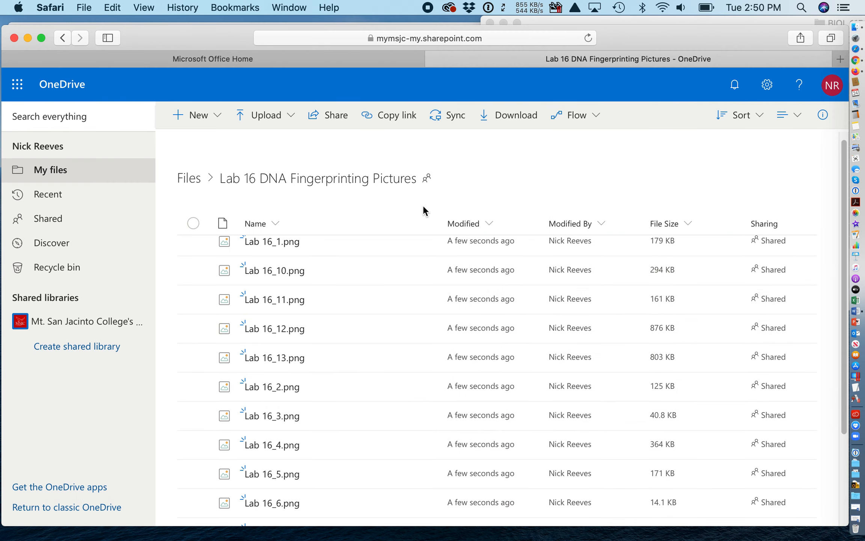
mouse_move(427, 179)
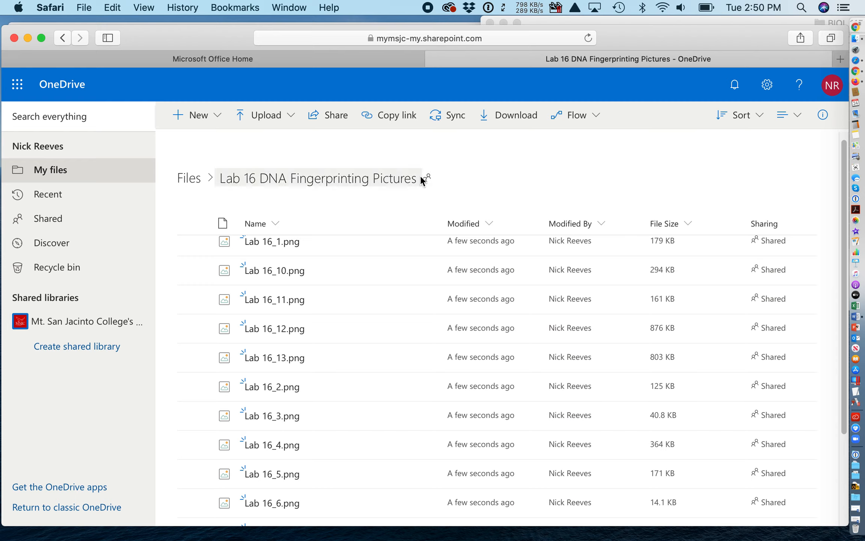
left_click(189, 181)
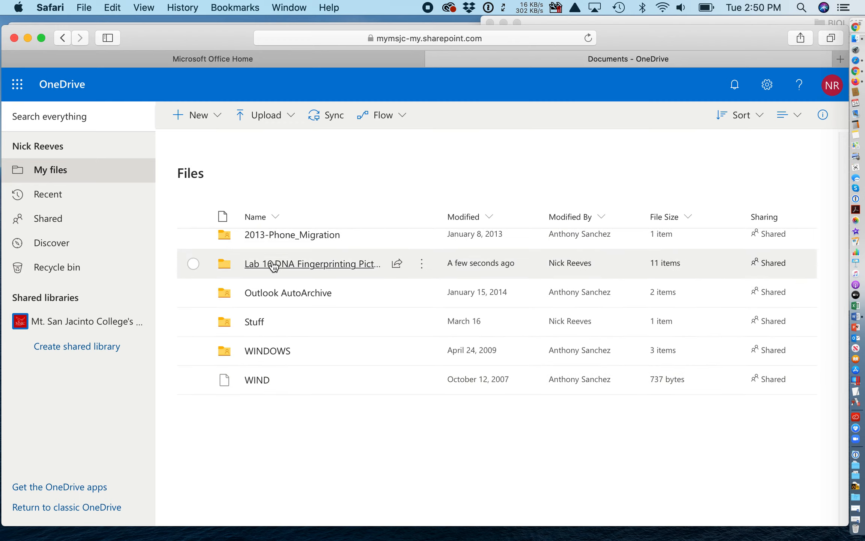
Step: Set the Lab 16 folder's share link to 'Anyone with the link' with editing allowed
left_click(397, 264)
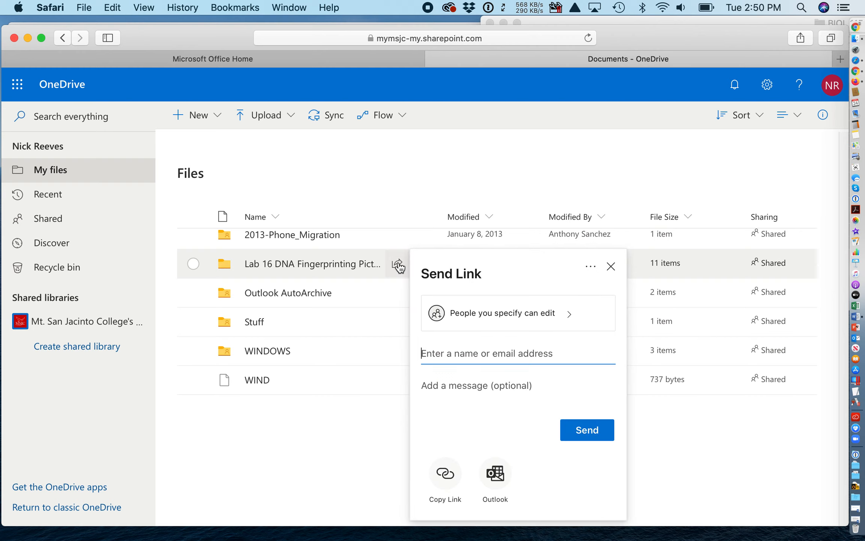
left_click(471, 317)
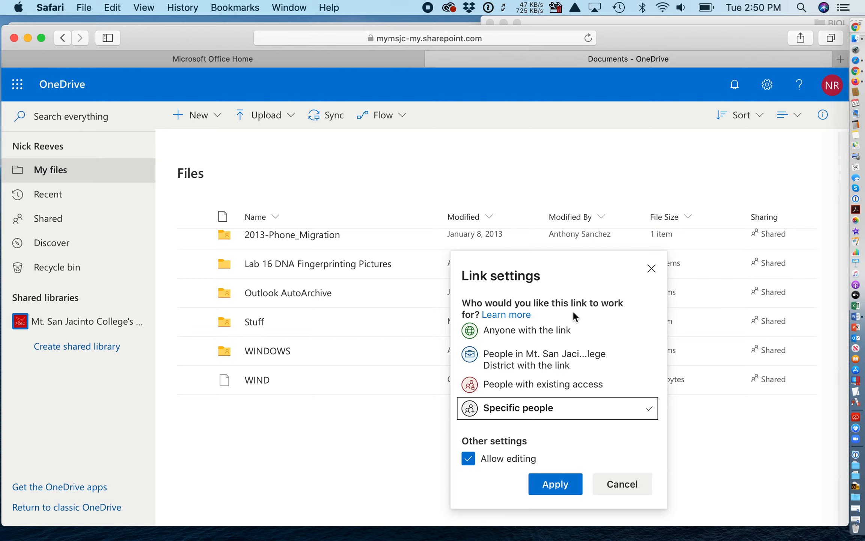
left_click(516, 335)
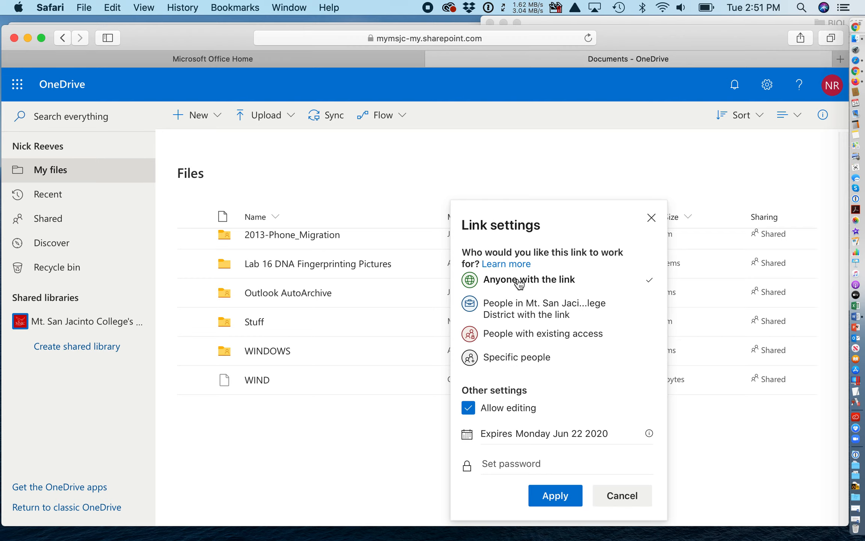
left_click(555, 495)
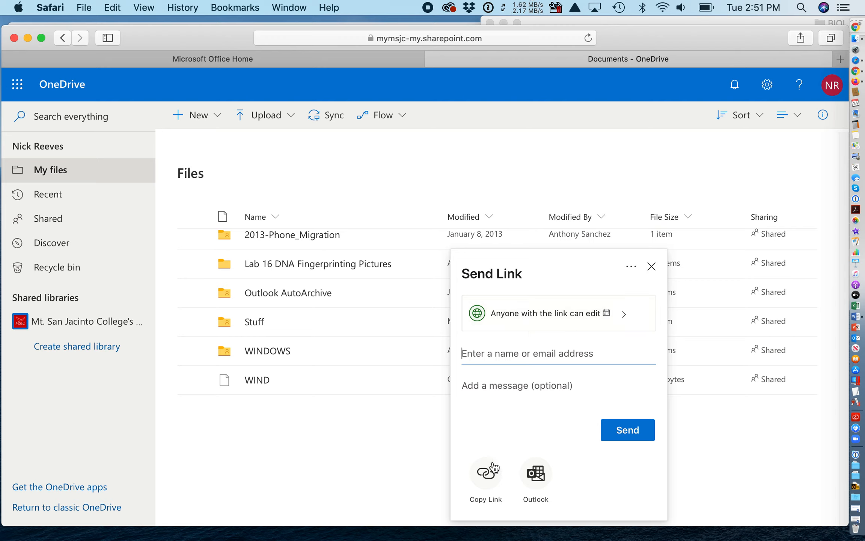
Step: Copy the Lab 16 folder's edit share link to the clipboard and switch to Word
left_click(479, 478)
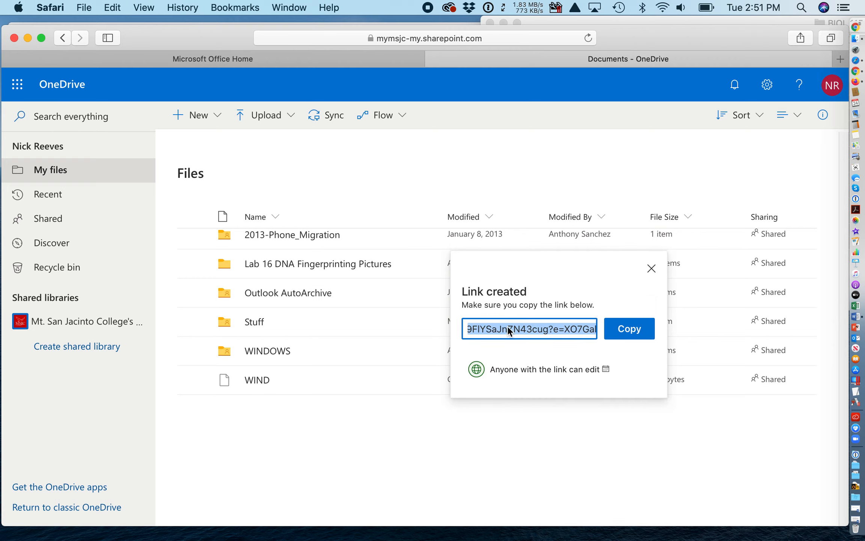
left_click(629, 333)
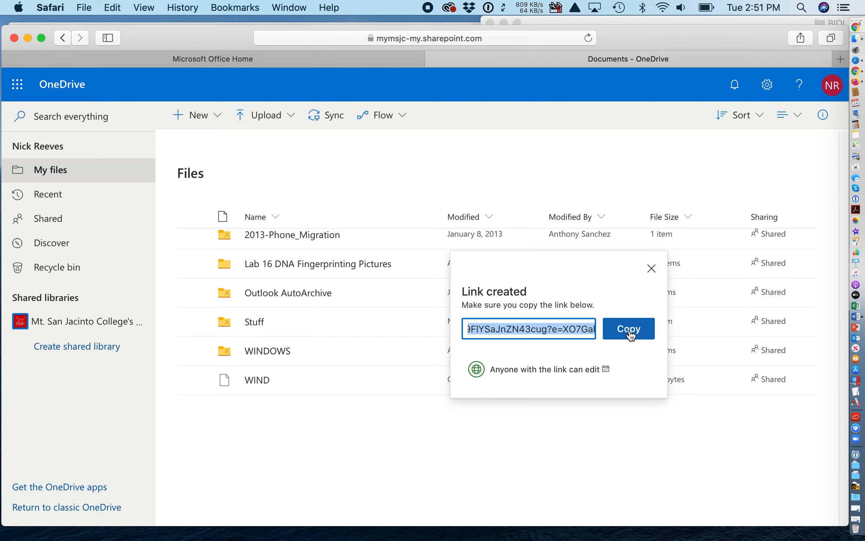
left_click(630, 331)
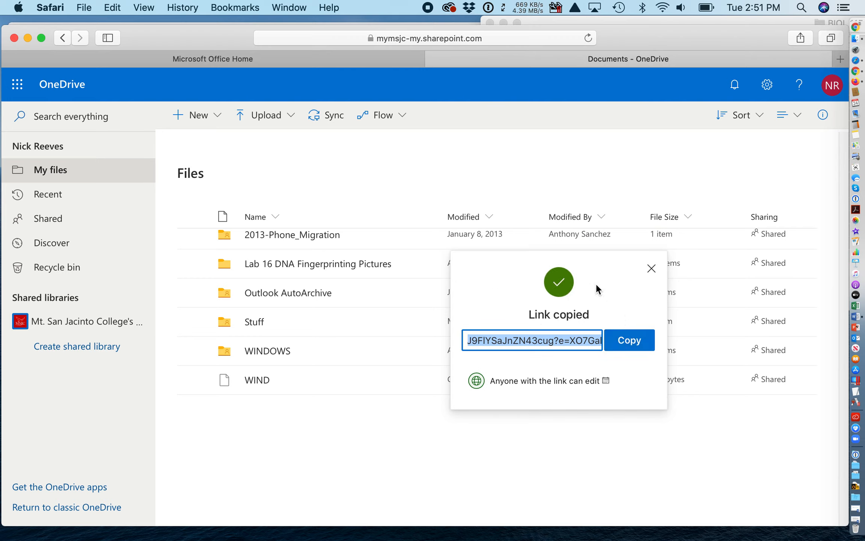
left_click(857, 318)
Step: In Document2, add 'Lab 16 pictures OneDrive folder -' followed by the pasted share link
left_click(322, 6)
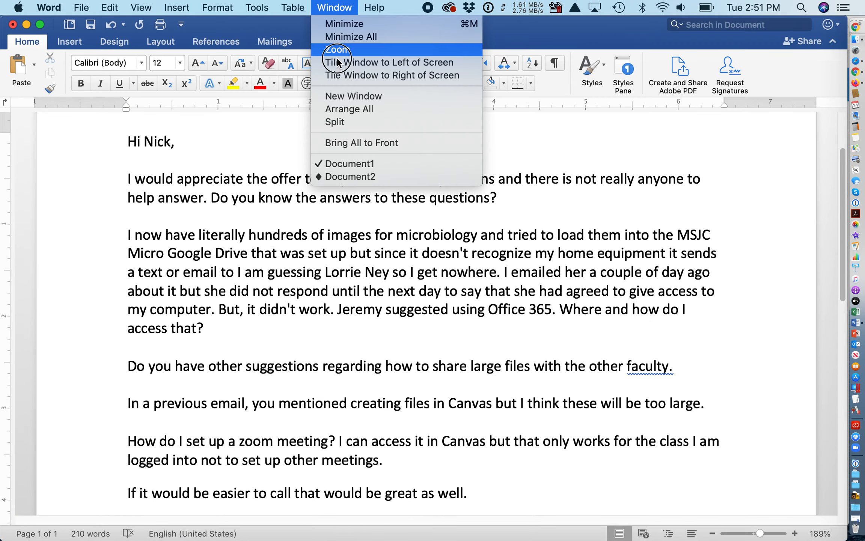
left_click(354, 171)
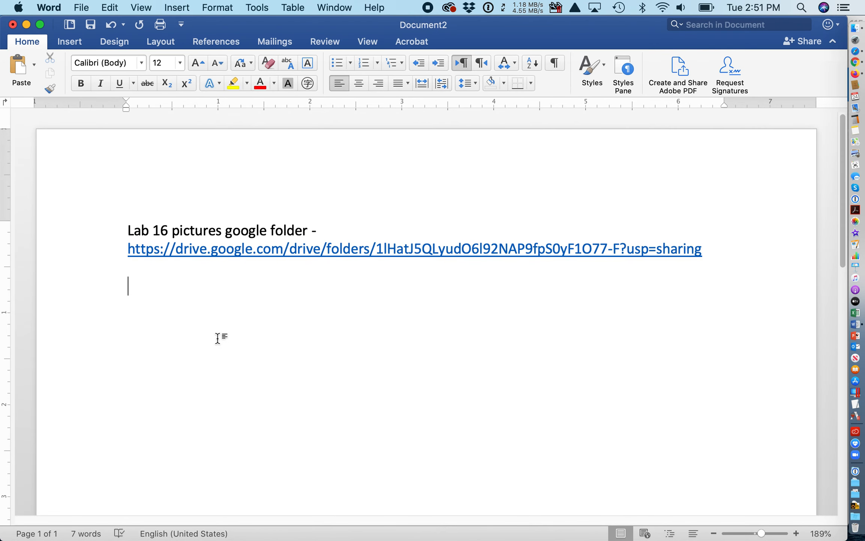
type("Lab")
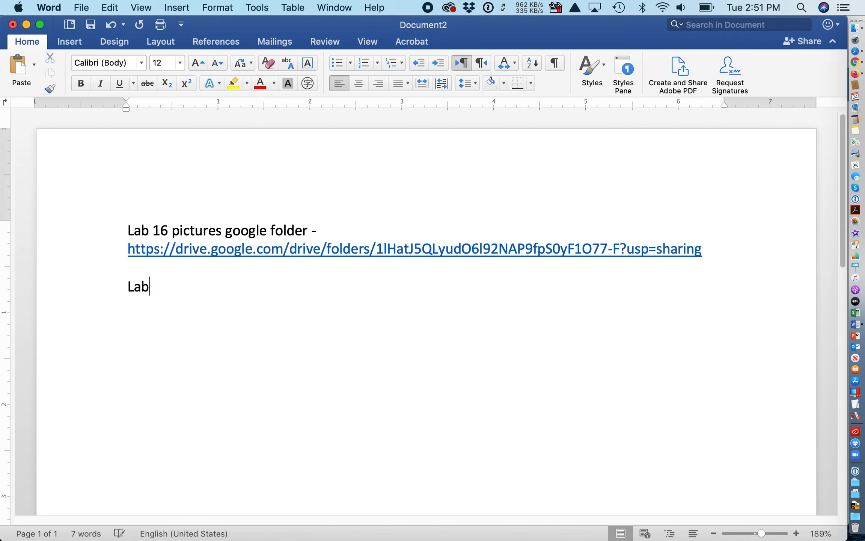
type(" 16 pictures")
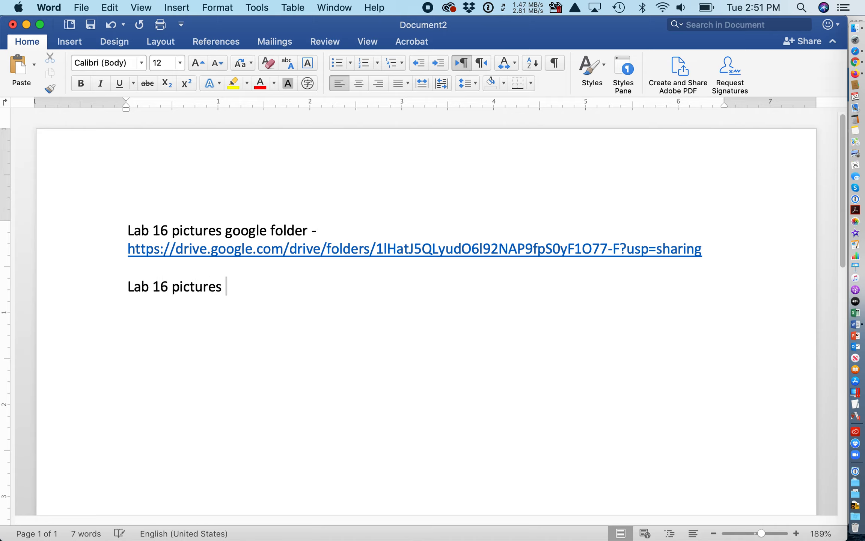
type(" OneDrive folder -")
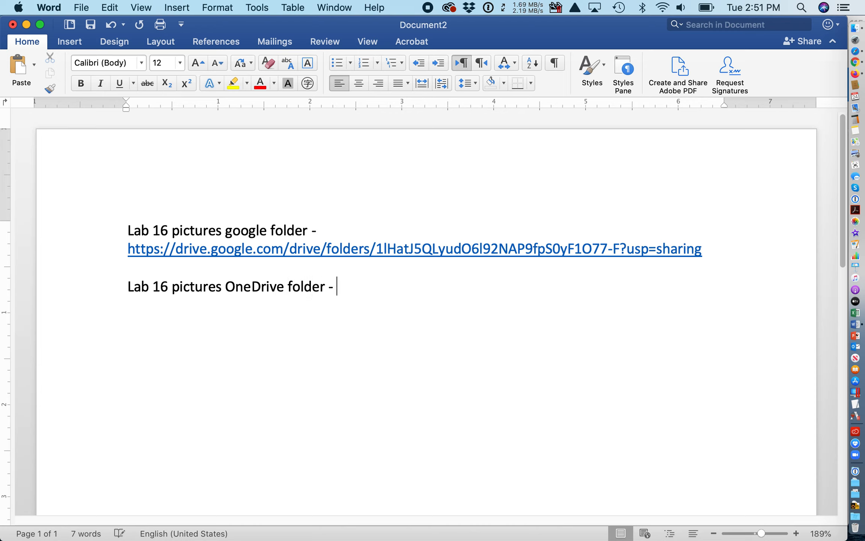
key("Return")
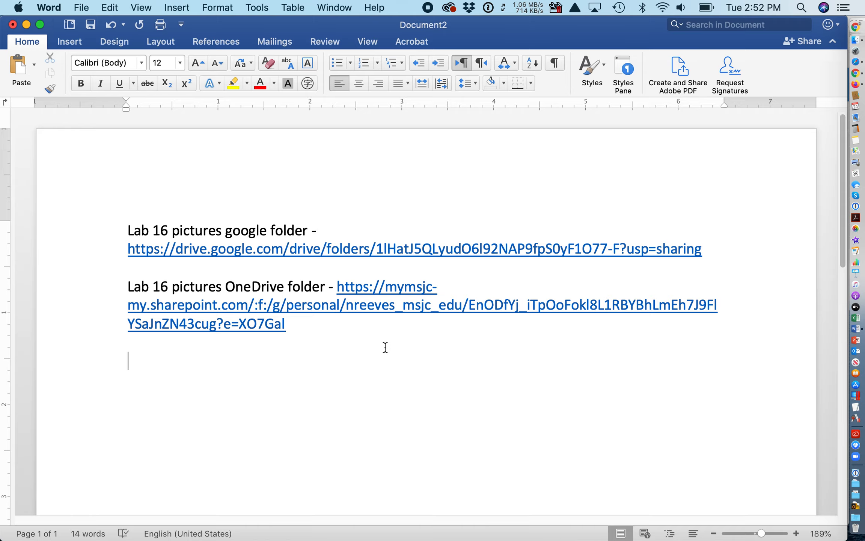
Step: Open the pasted share link in Firefox and check the folder lists the Lab 16 PNG images
left_click(856, 86)
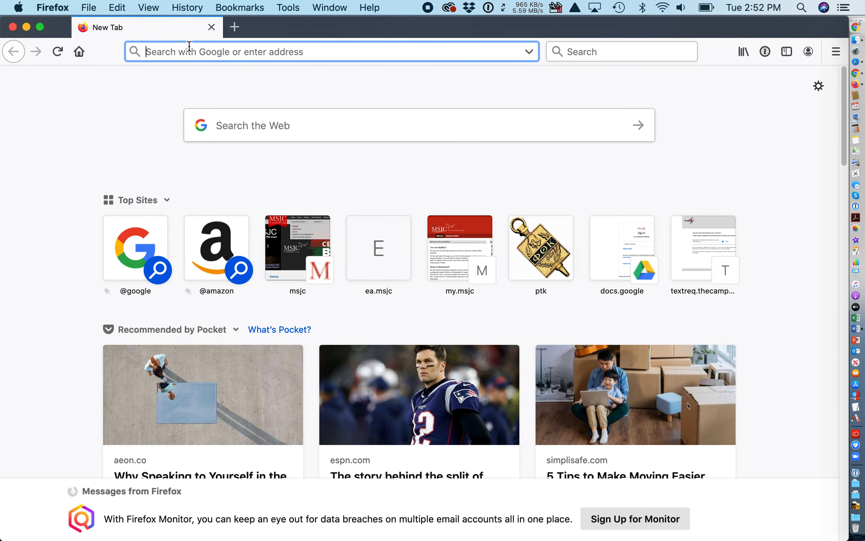
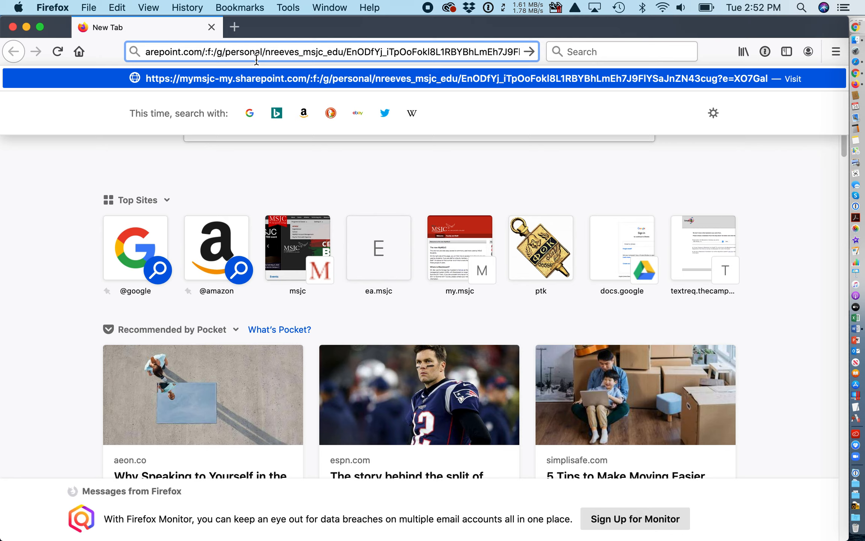
key("Return")
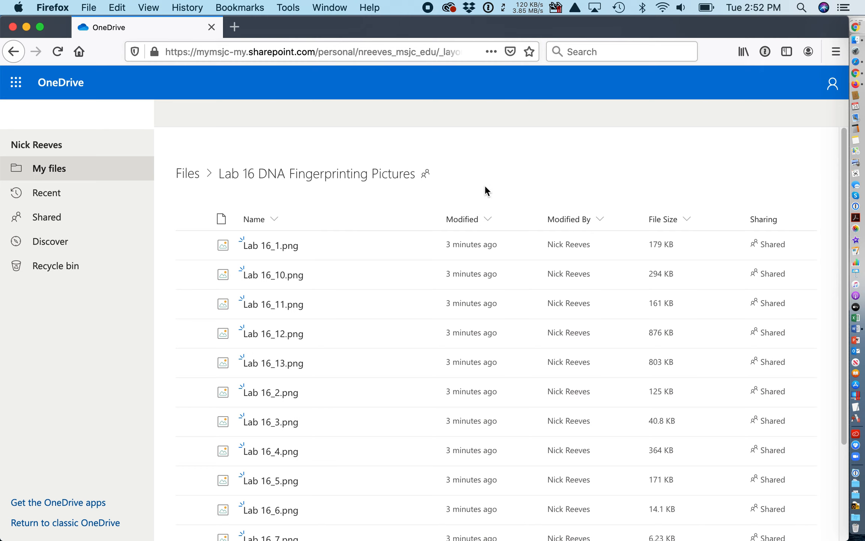
scroll(475, 213, "down", 5)
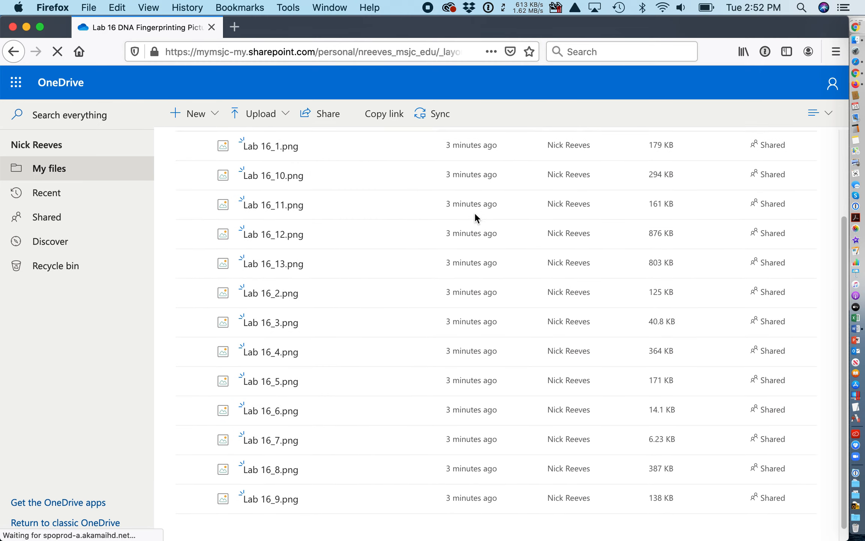
scroll(475, 215, "down", 3)
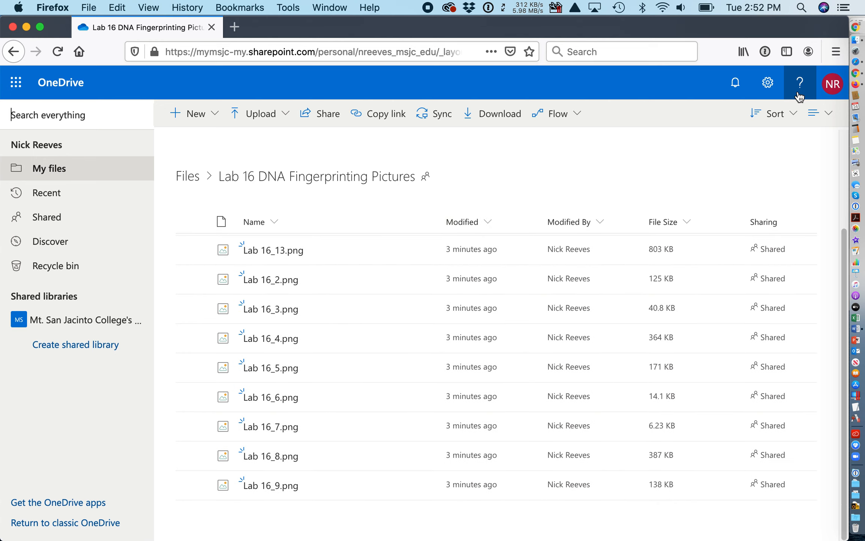
Step: Sign out of Office 365, then reload the pasted OneDrive share link in Firefox while signed out
left_click(833, 83)
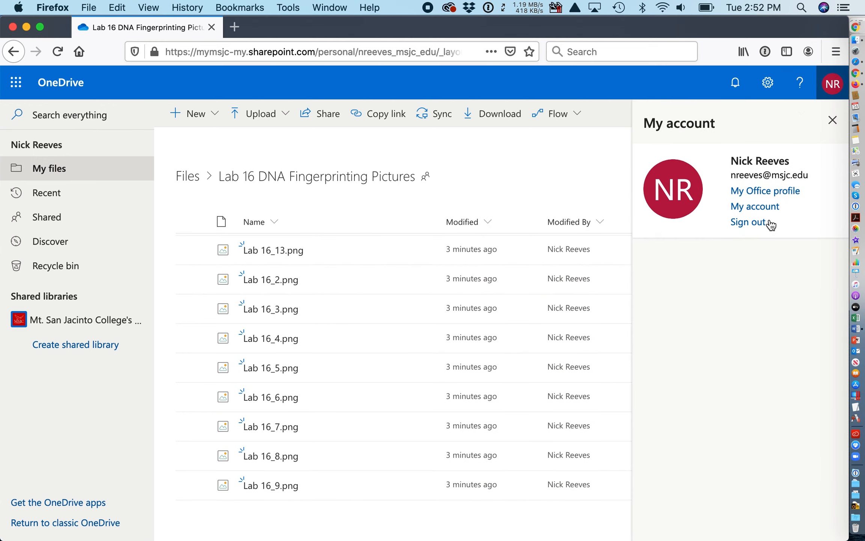
left_click(755, 223)
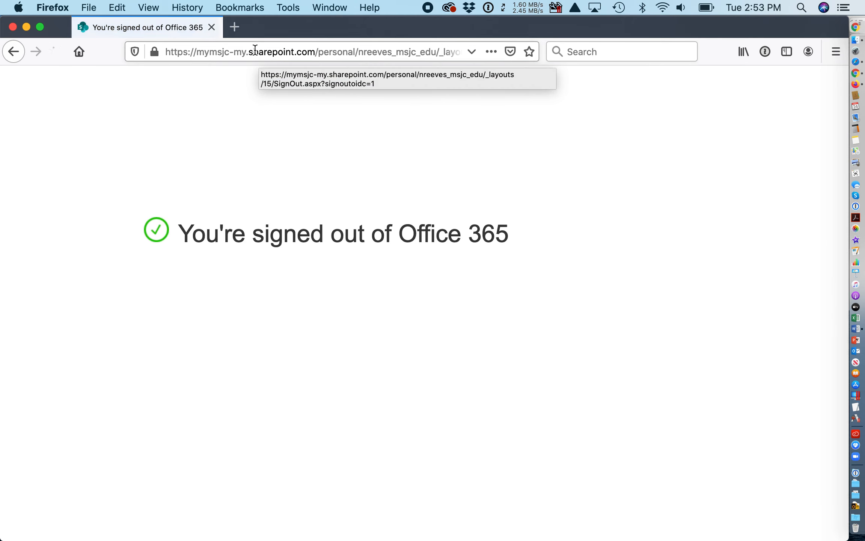
left_click(255, 50)
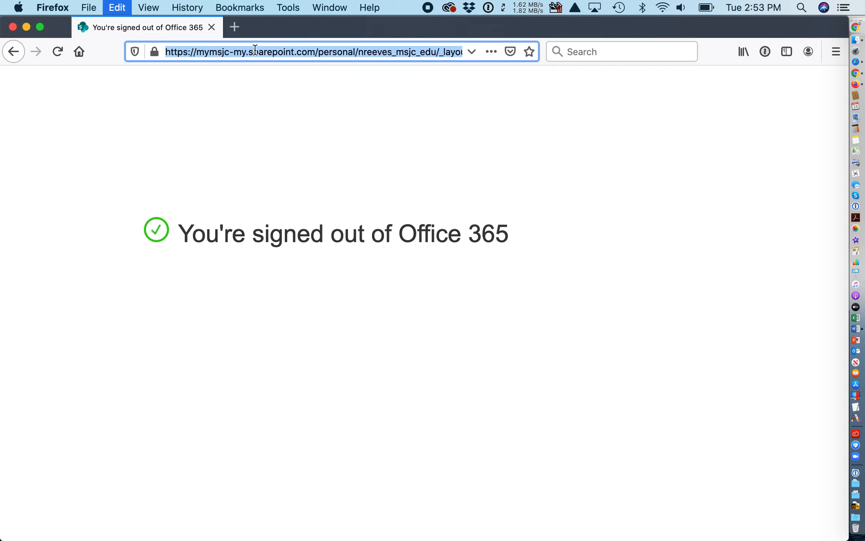
key("Return")
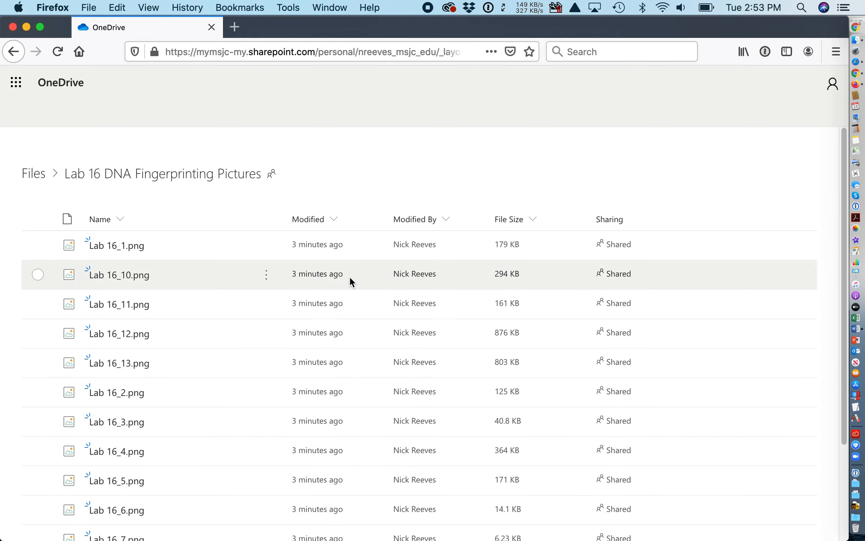
scroll(378, 299, "down", 5)
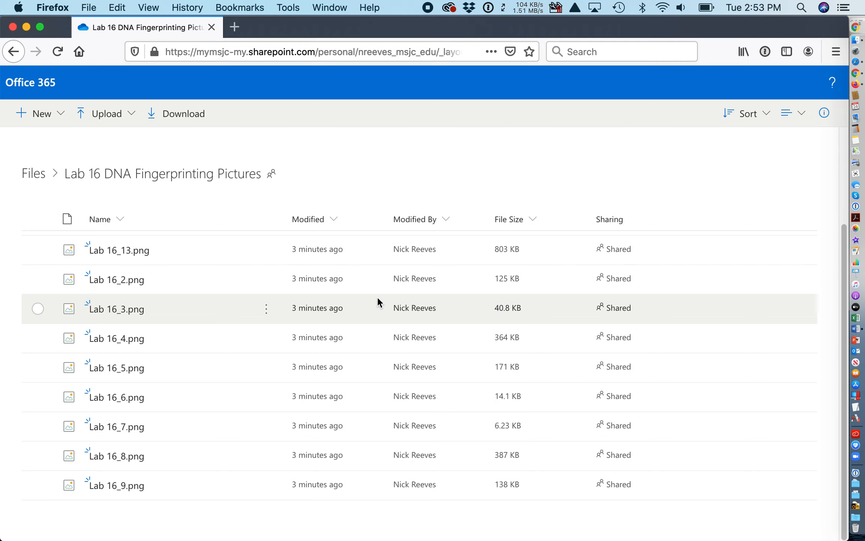
scroll(377, 296, "up", 5)
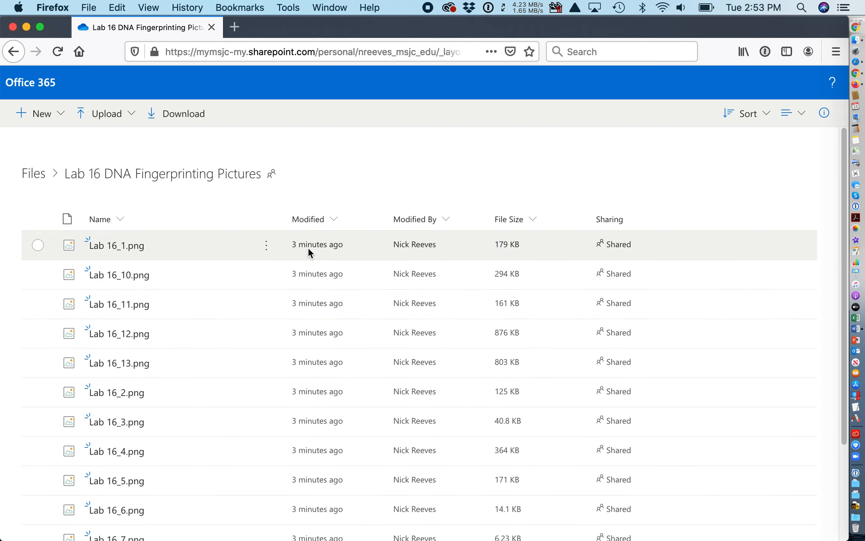
left_click(132, 116)
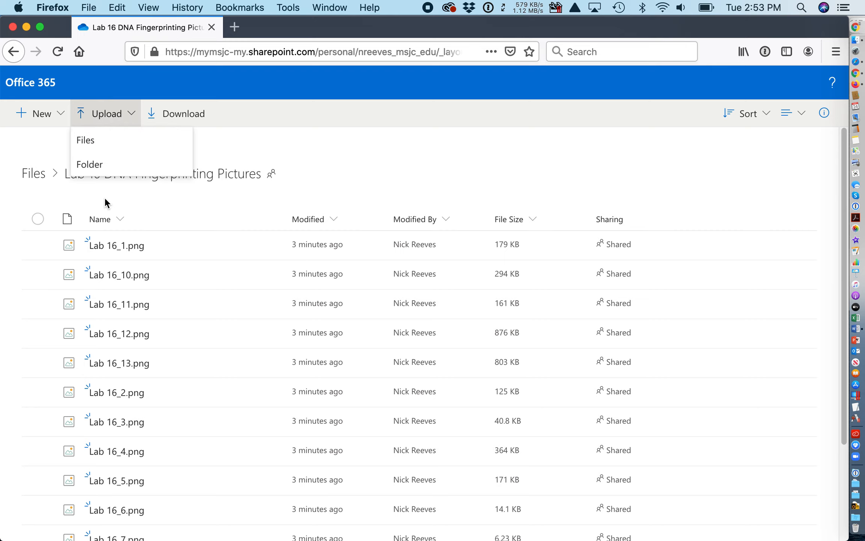
scroll(170, 229, "down", 5)
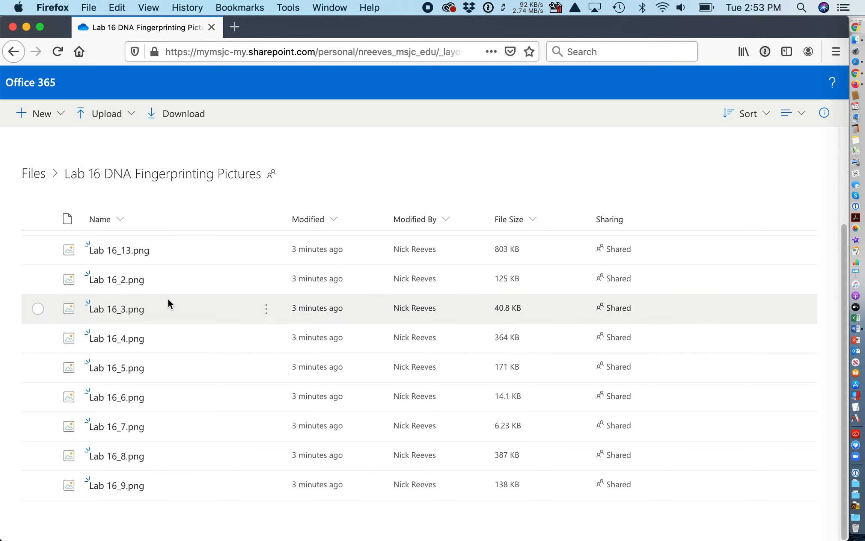
scroll(168, 303, "up", 3)
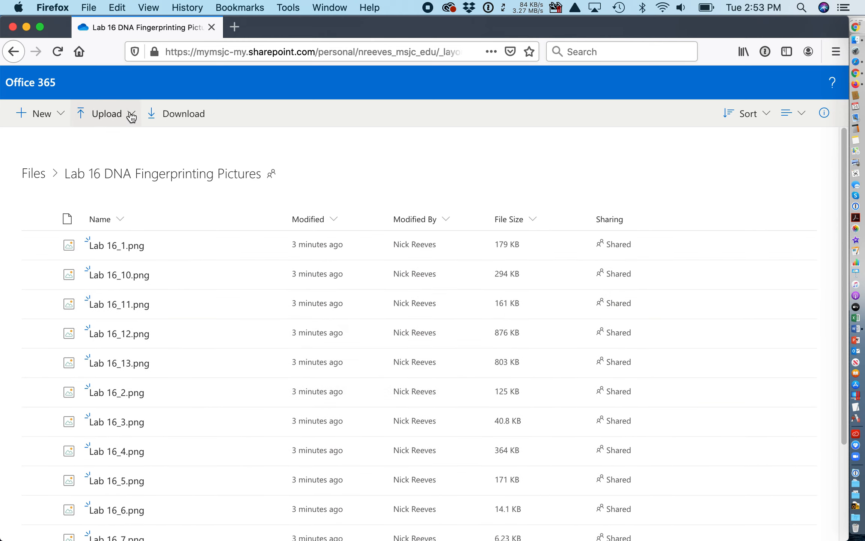